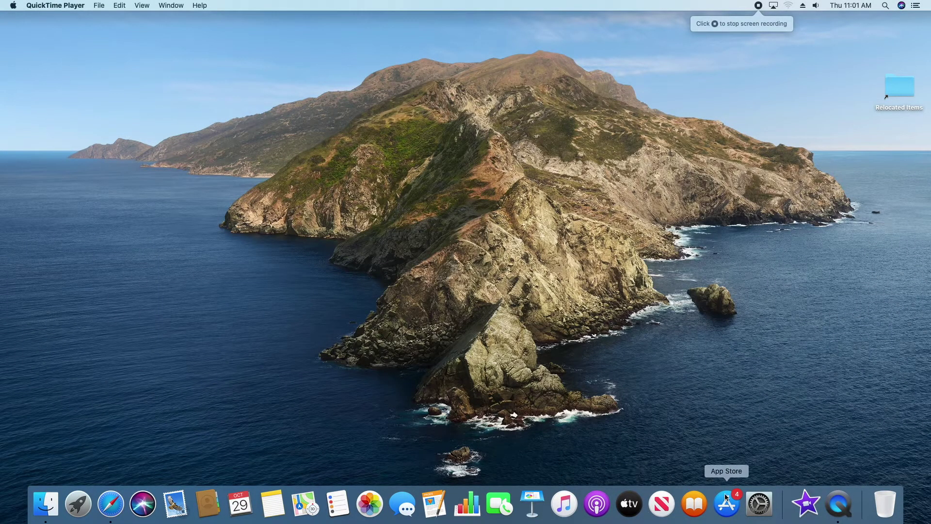
In full-screen Safari, search Google for Minecraft: Education Edition
{"action": "left_click", "coordinate": [111, 504]}
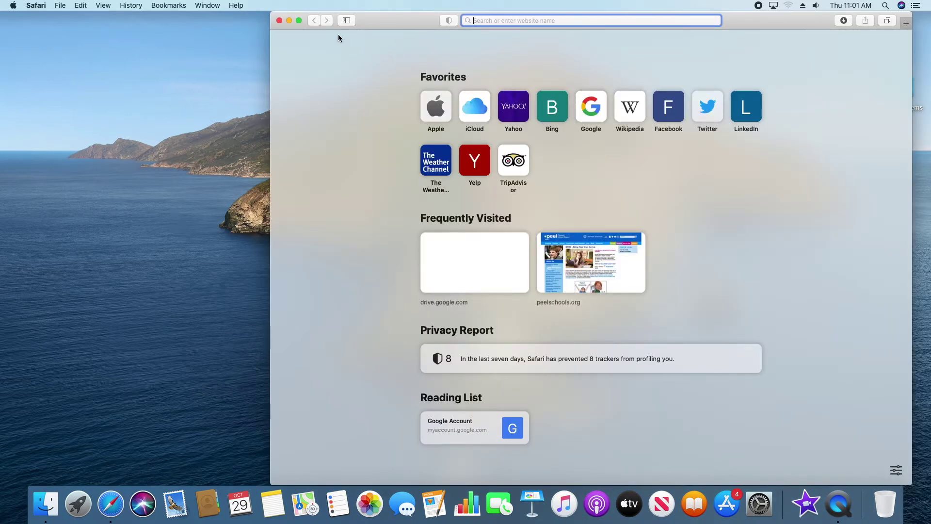
{"action": "left_click", "coordinate": [298, 21]}
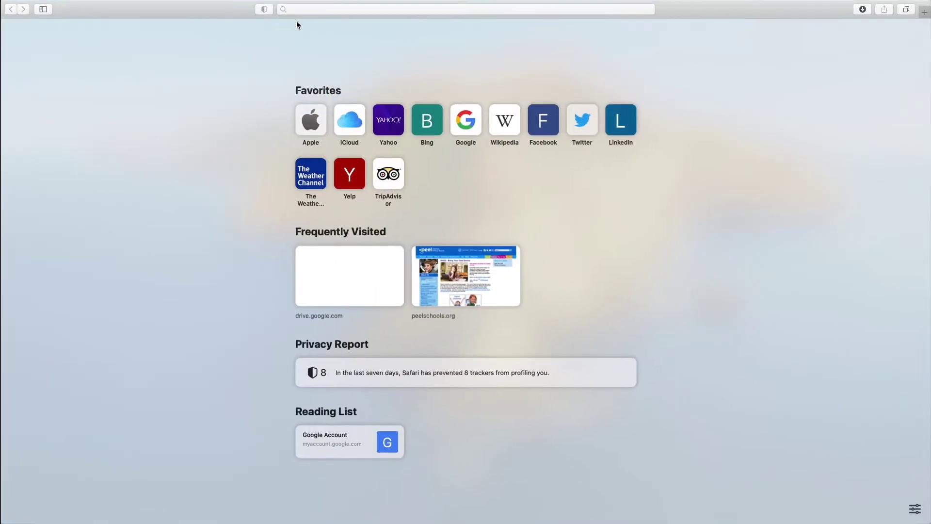
{"action": "left_click", "coordinate": [467, 125]}
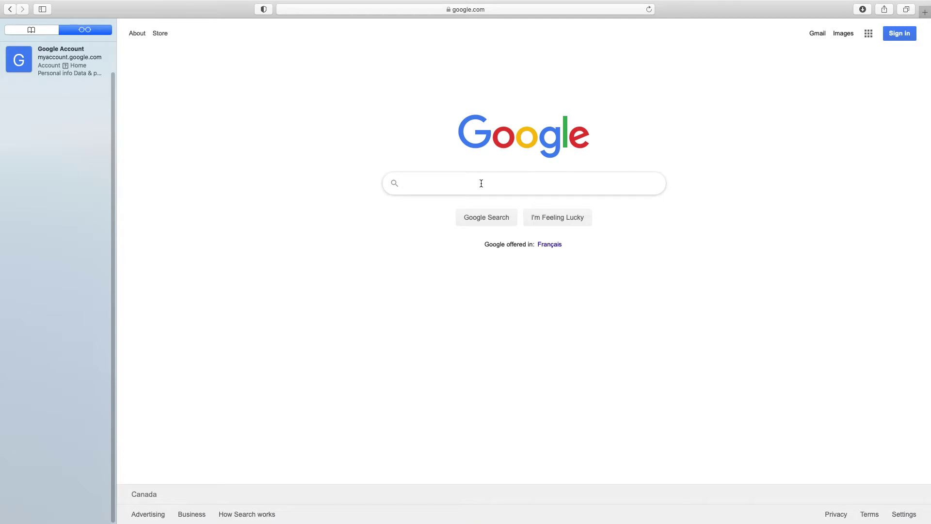
{"action": "type", "text": "min"}
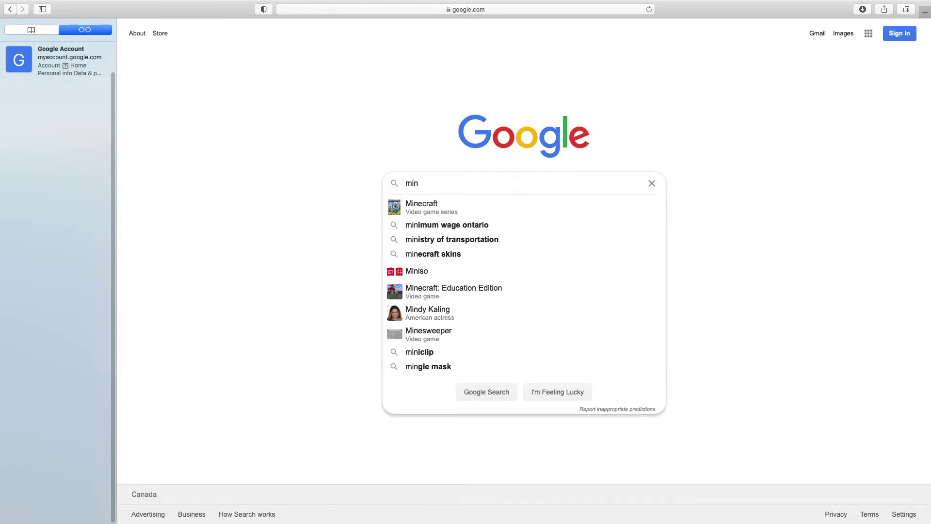
{"action": "type", "text": "dcraft "}
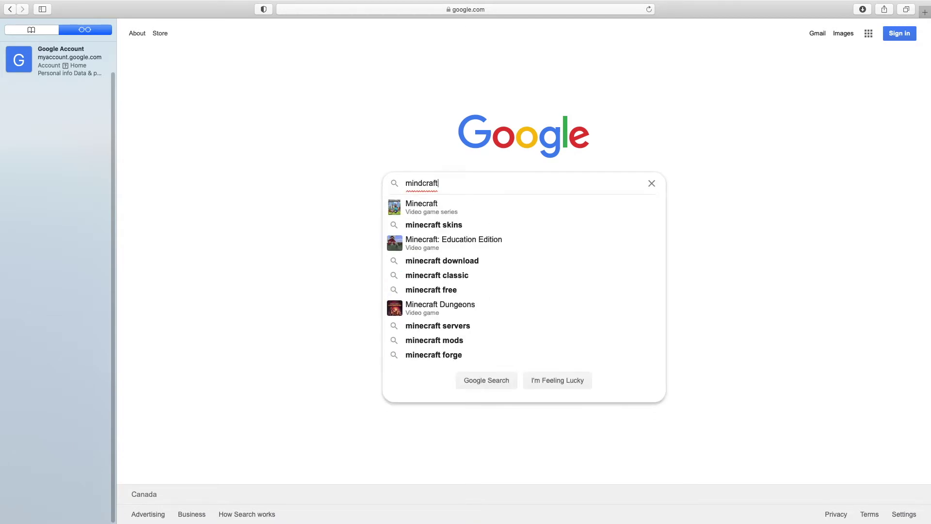
{"action": "type", "text": "w"}
{"action": "key", "text": "BackSpace"}
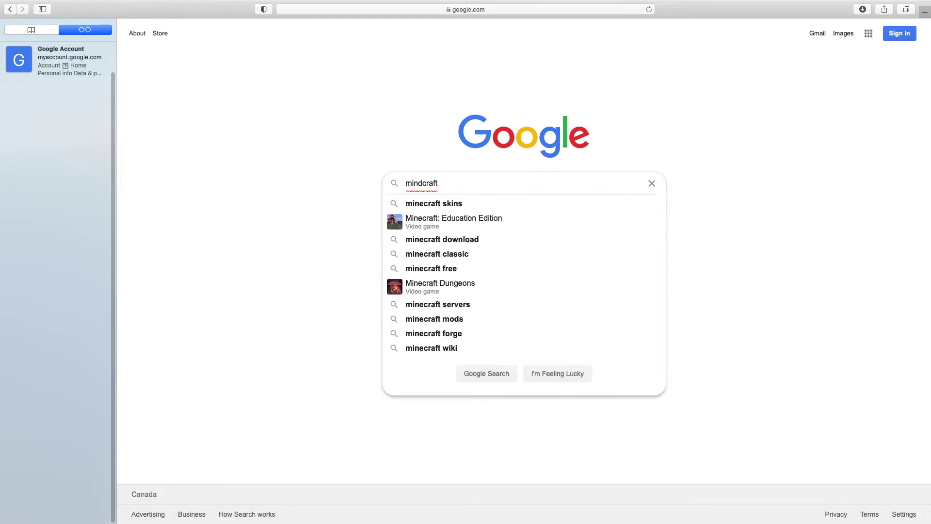
{"action": "type", "text": "edu"}
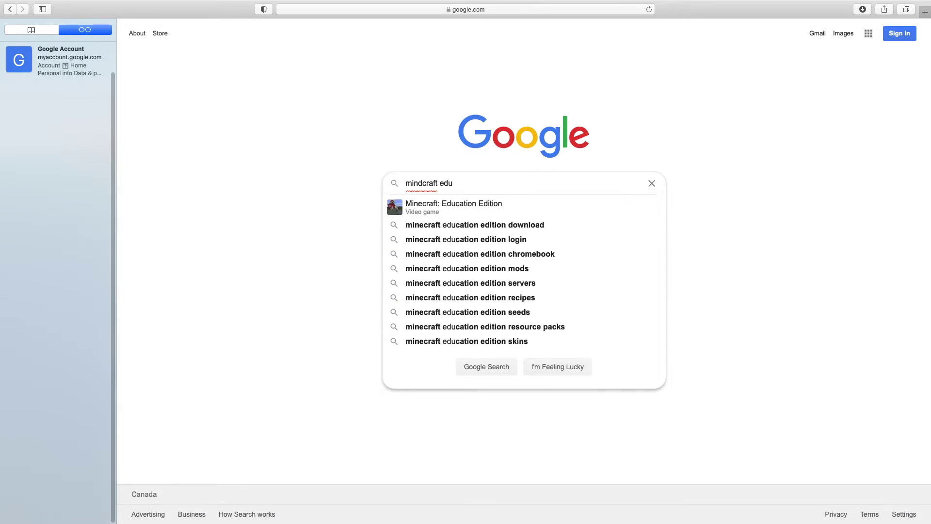
{"action": "left_click", "coordinate": [443, 204]}
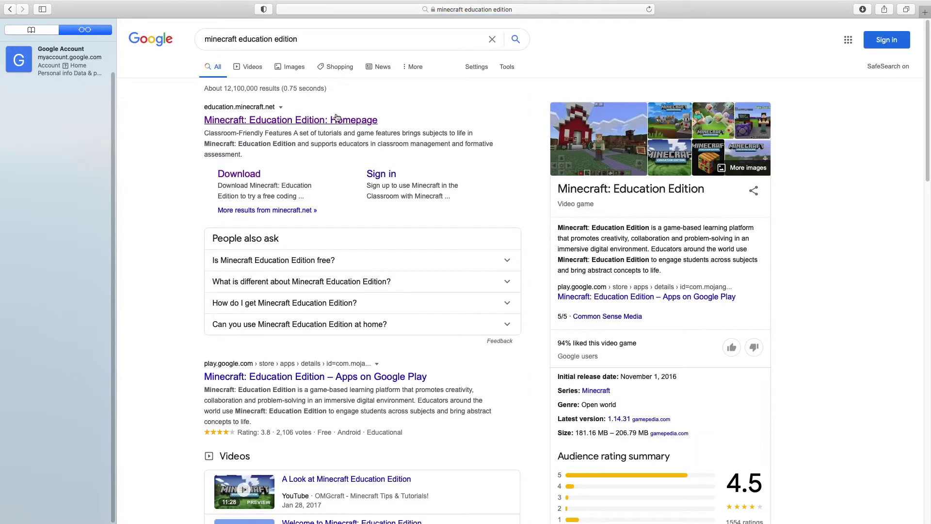
Open the official Minecraft: Education Edition homepage and go to its Support > Download page
{"action": "left_click", "coordinate": [336, 122]}
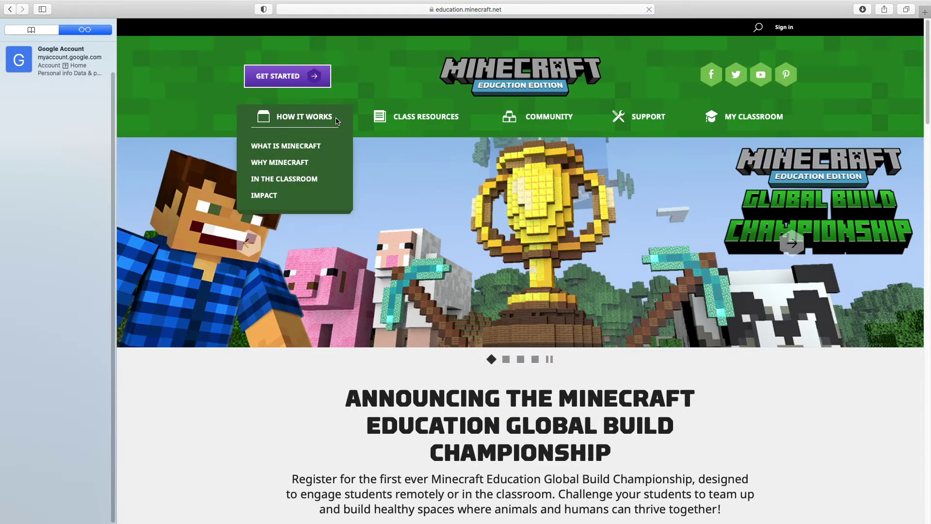
{"action": "mouse_move", "coordinate": [567, 107]}
{"action": "mouse_move", "coordinate": [629, 112]}
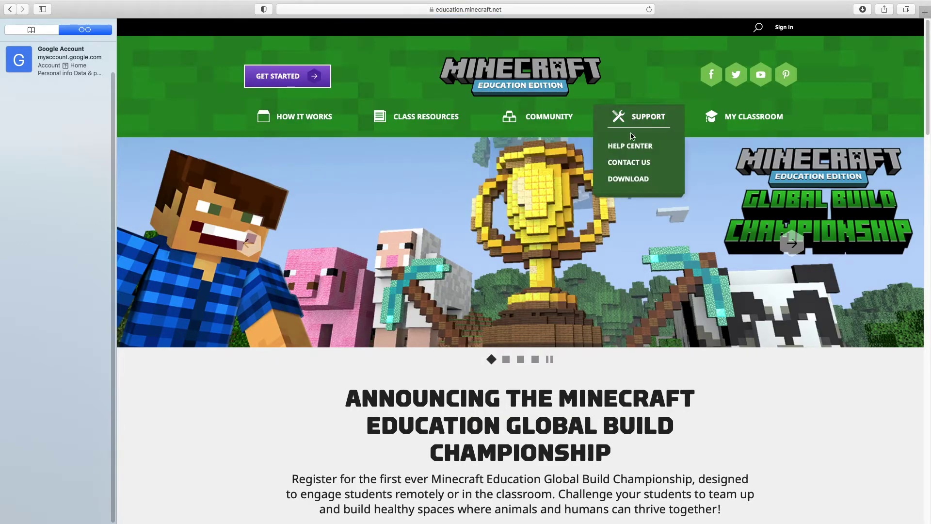
{"action": "left_click", "coordinate": [621, 181]}
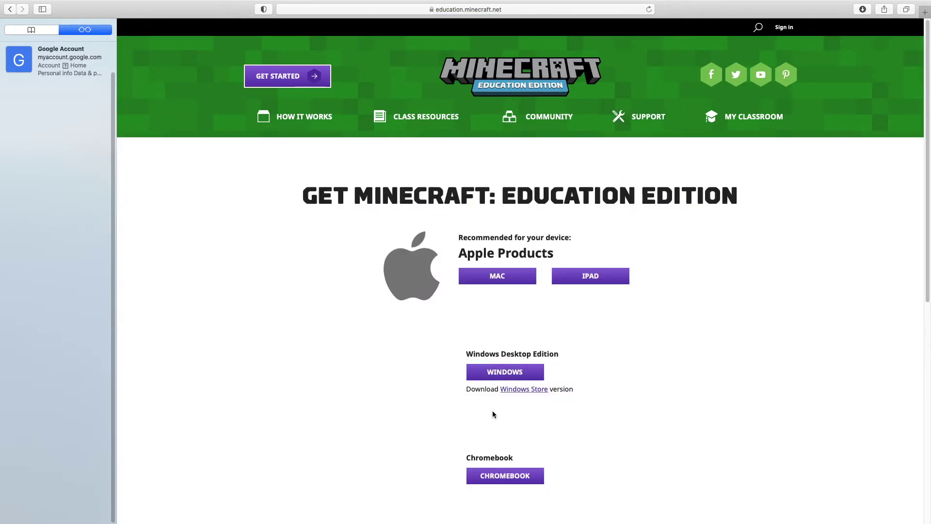
Download the Mac Minecraft_Education_Edition.dmg, watch it finish, then exit Safari's full screen
{"action": "left_click", "coordinate": [499, 278]}
{"action": "mouse_move", "coordinate": [697, 122]}
{"action": "left_click", "coordinate": [862, 11]}
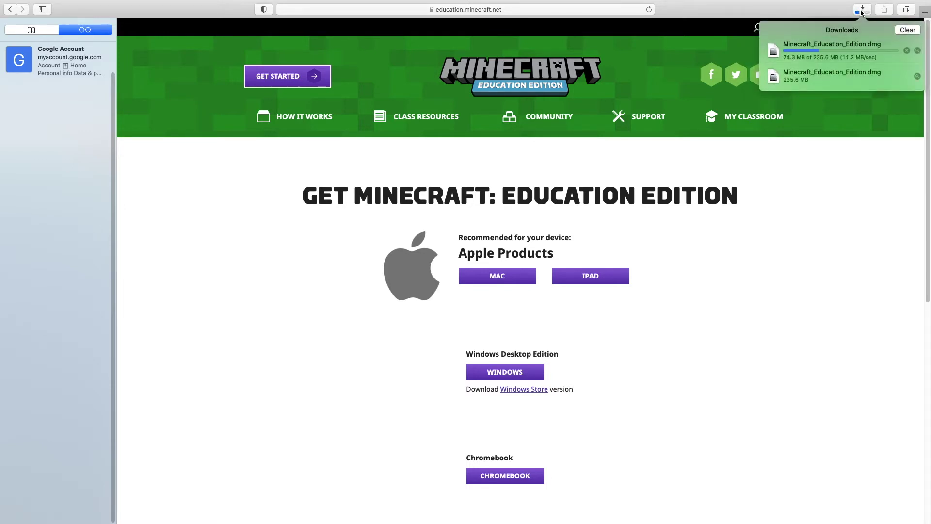
{"action": "mouse_move", "coordinate": [804, 4]}
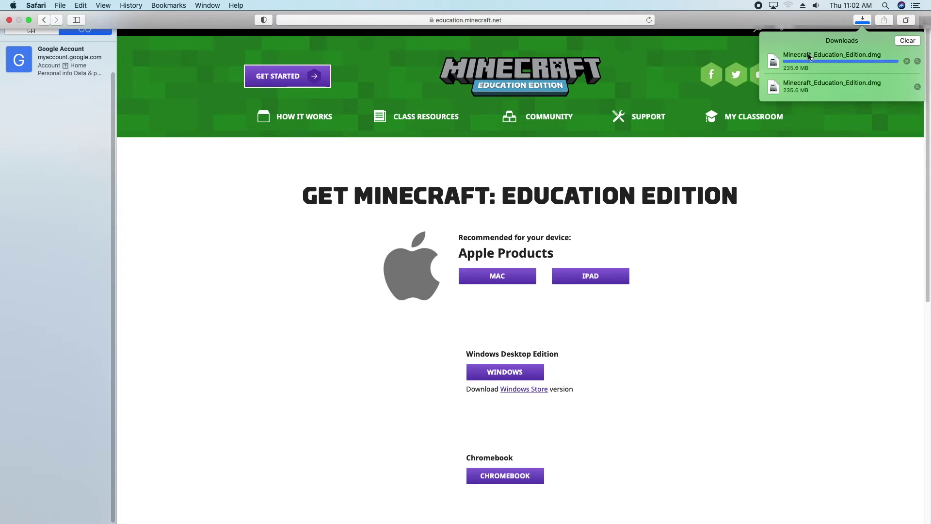
{"action": "key", "text": "ctrl+super+f"}
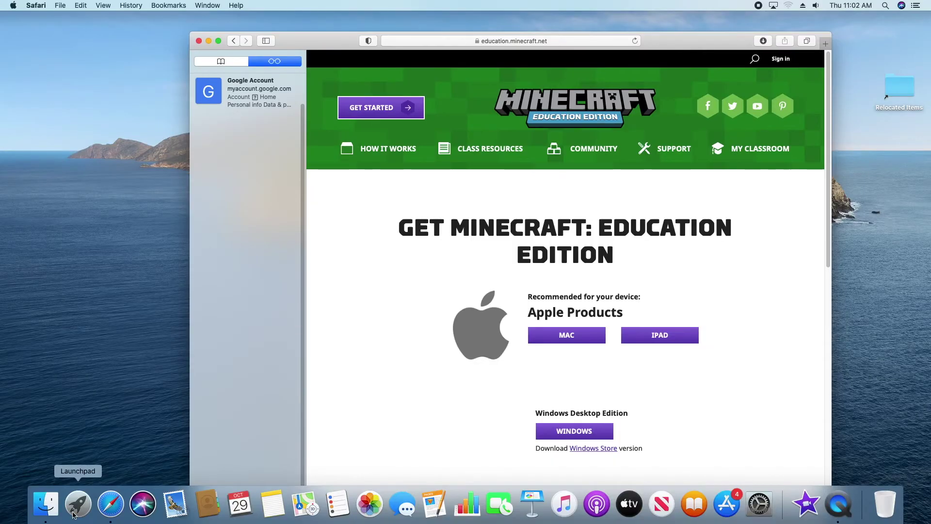
Launch Minecraft: Education Edition from Launchpad page 2 and approve opening it in the security prompt
{"action": "left_click", "coordinate": [78, 503]}
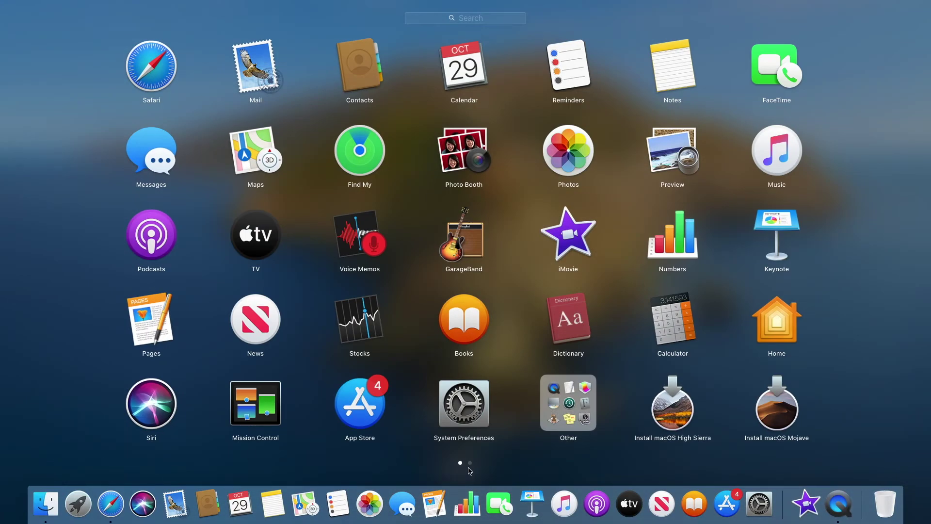
{"action": "left_click", "coordinate": [470, 463]}
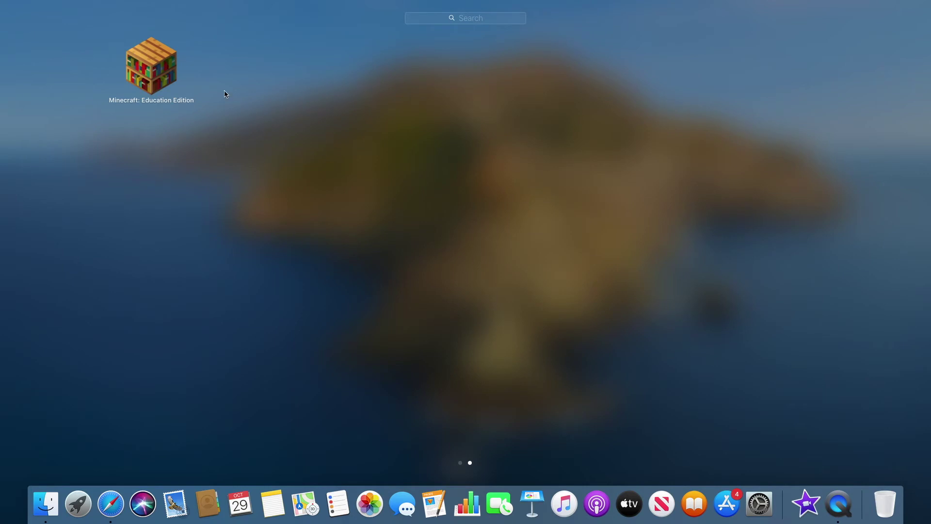
{"action": "left_click", "coordinate": [151, 68]}
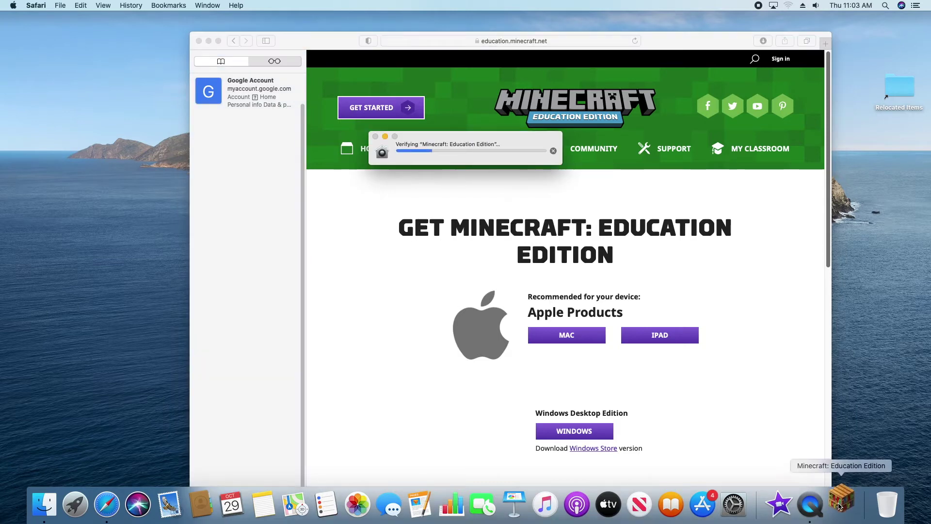
{"action": "key", "text": "F11"}
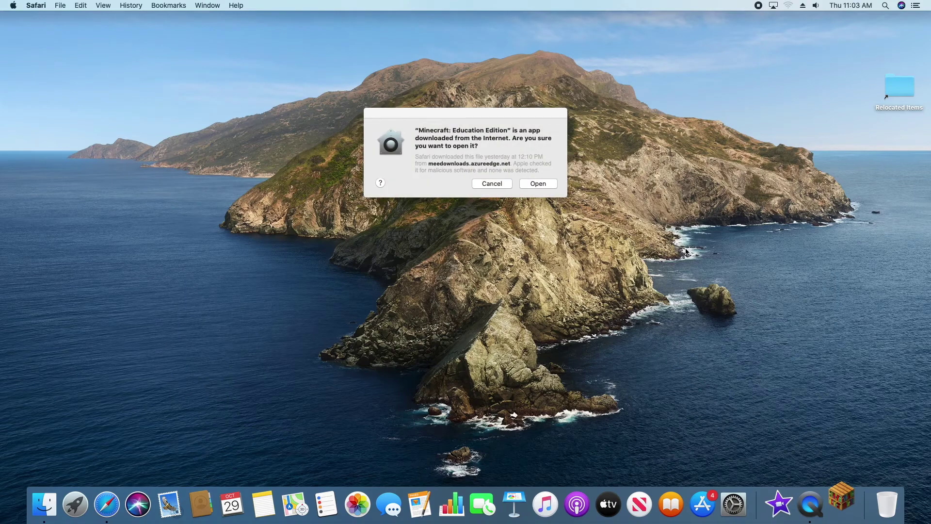
{"action": "left_click", "coordinate": [539, 183]}
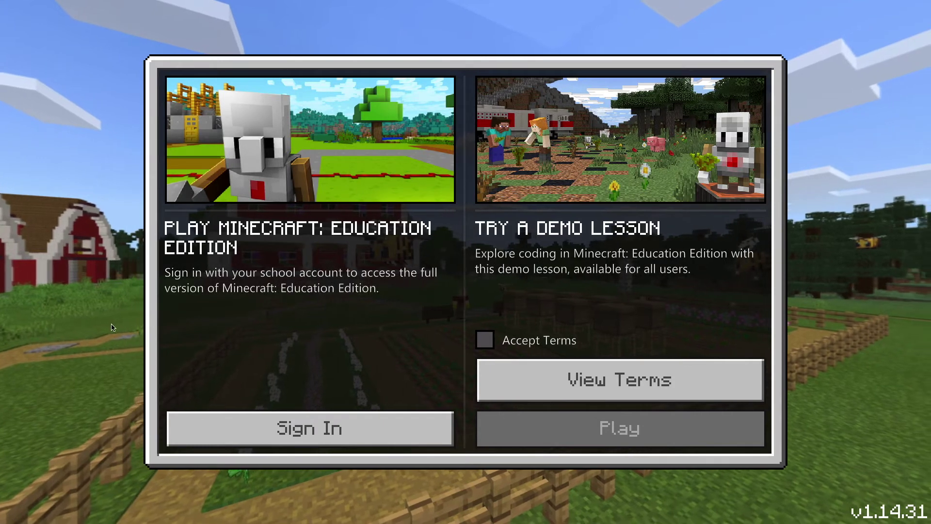
Start the Microsoft sign-in and enter the school account e-mail address
{"action": "left_click", "coordinate": [288, 435]}
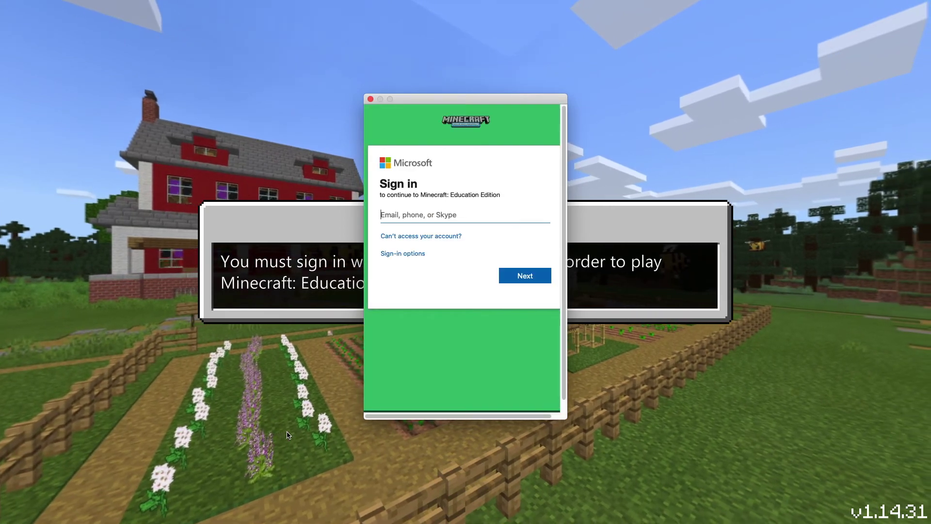
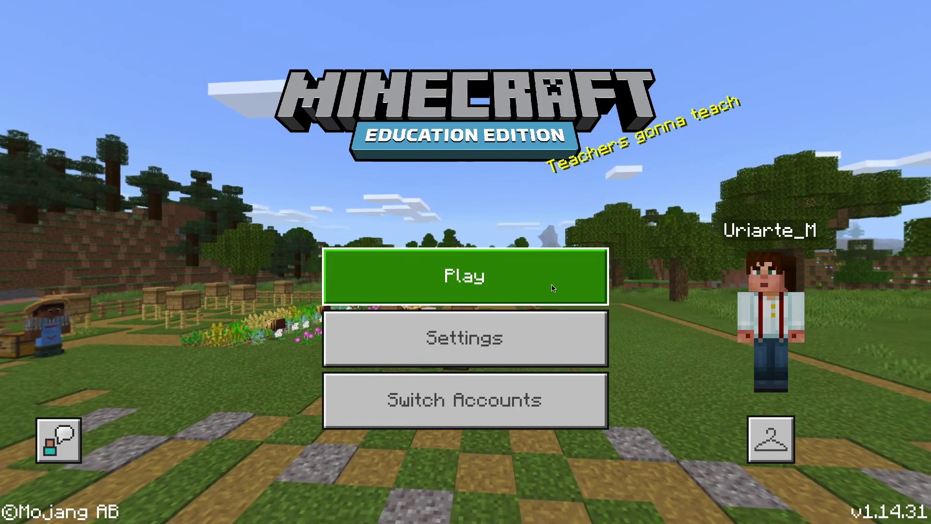
{"action": "left_click", "coordinate": [553, 289]}
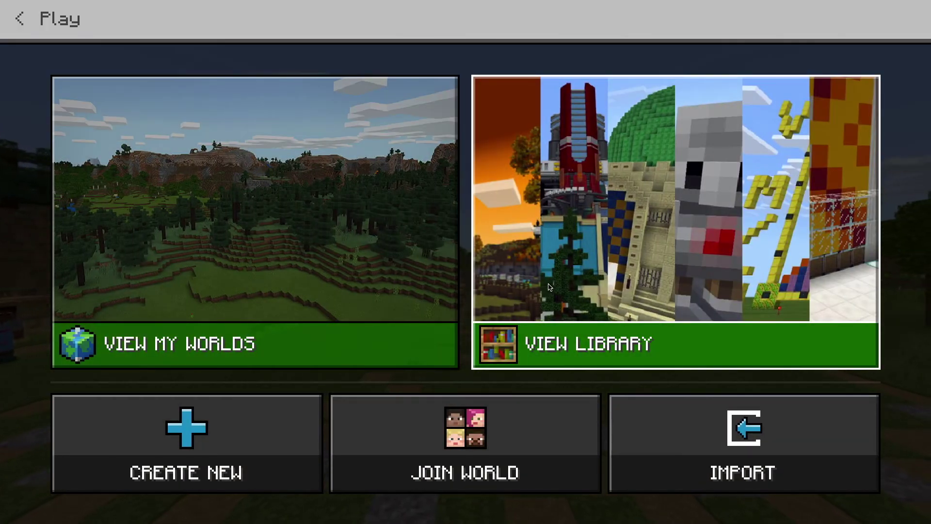
{"action": "left_click", "coordinate": [325, 311]}
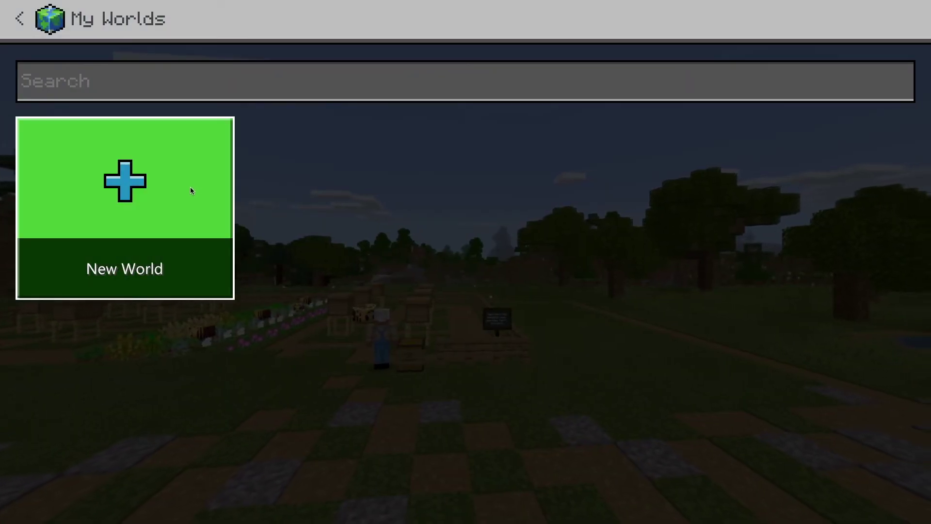
{"action": "left_click", "coordinate": [191, 190]}
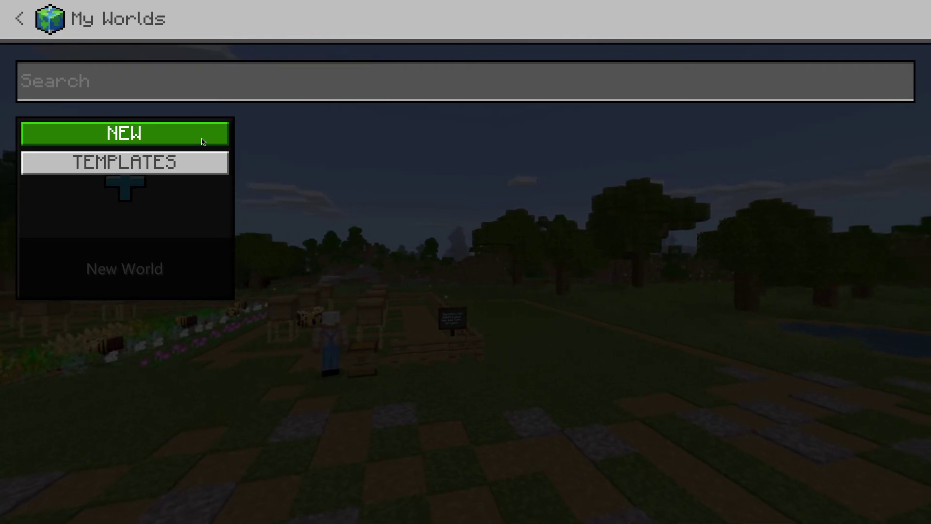
{"action": "left_click", "coordinate": [203, 159]}
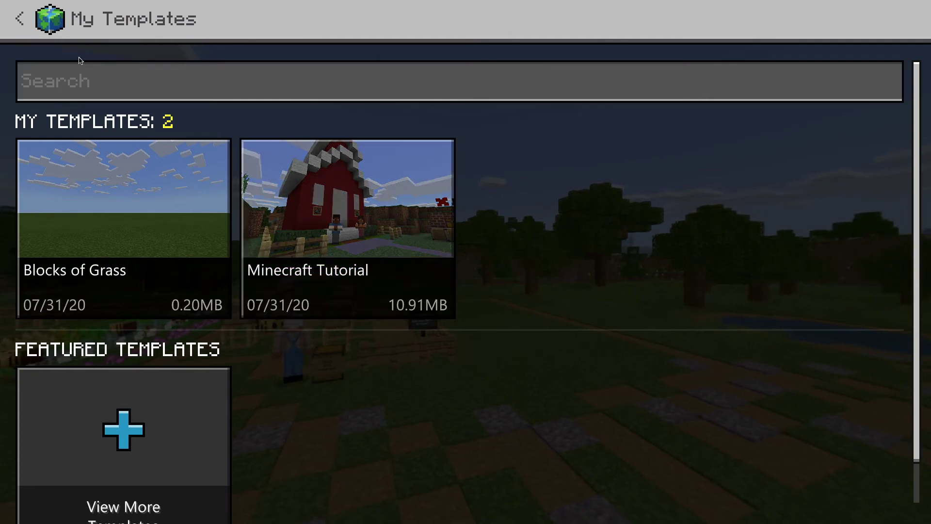
{"action": "left_click", "coordinate": [24, 20]}
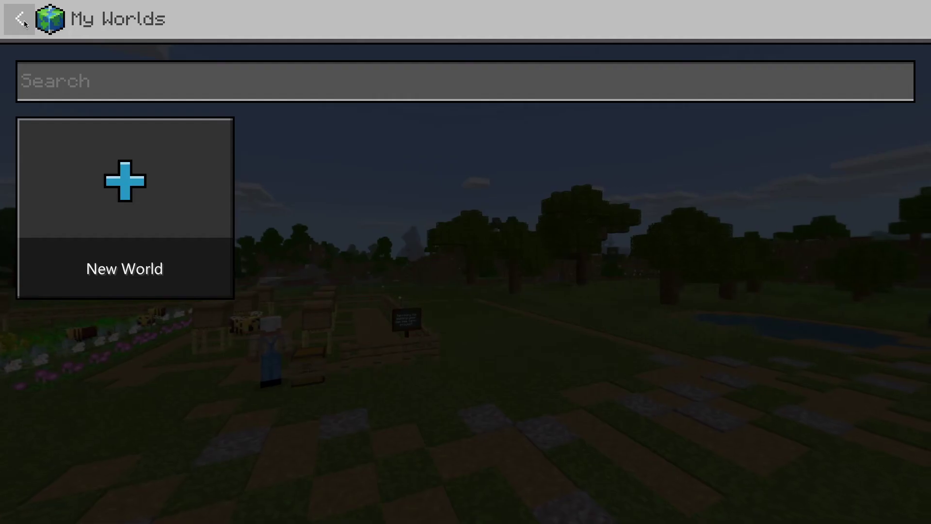
{"action": "left_click", "coordinate": [25, 20]}
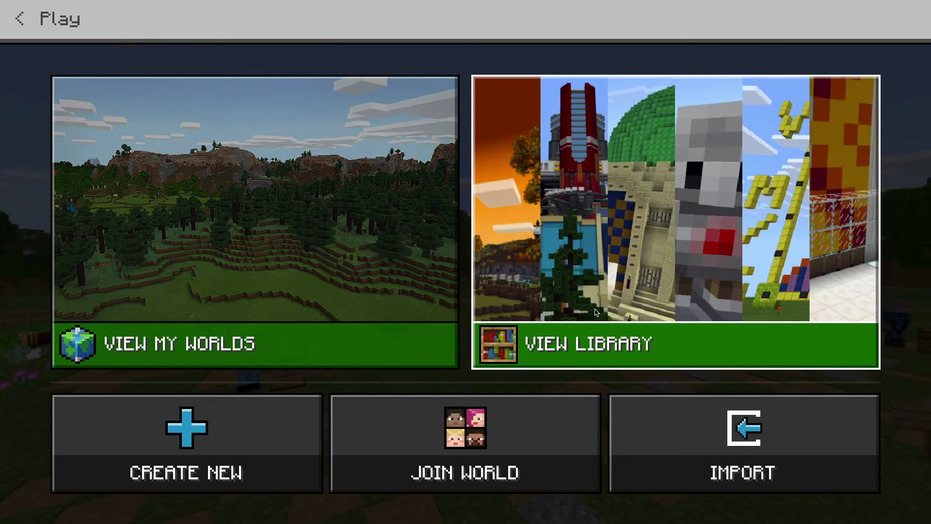
Browse the library's Lessons > Math > Additional Lessons
{"action": "left_click", "coordinate": [597, 311]}
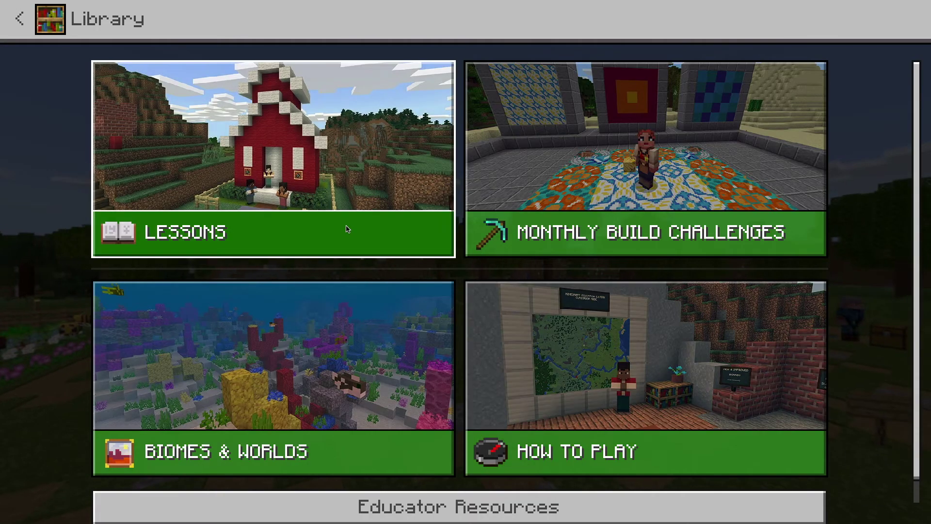
{"action": "left_click", "coordinate": [343, 229]}
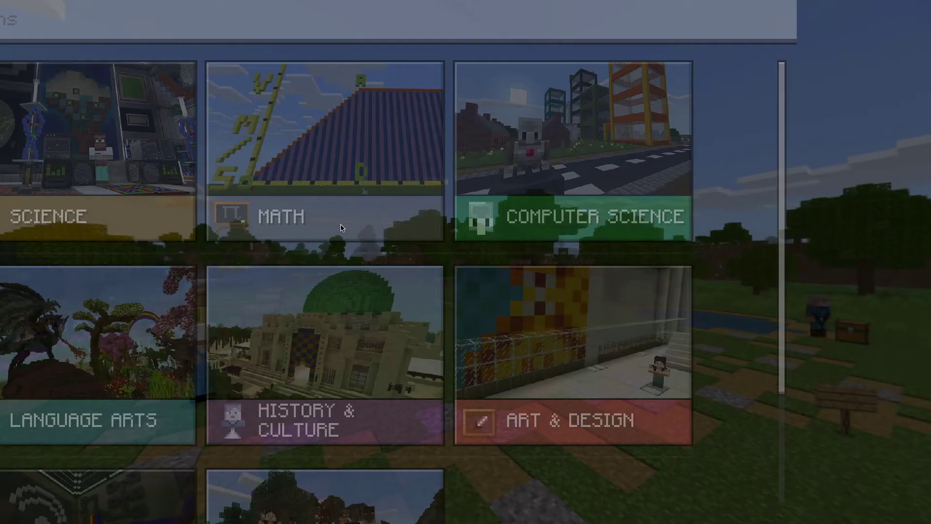
{"action": "left_click", "coordinate": [345, 228]}
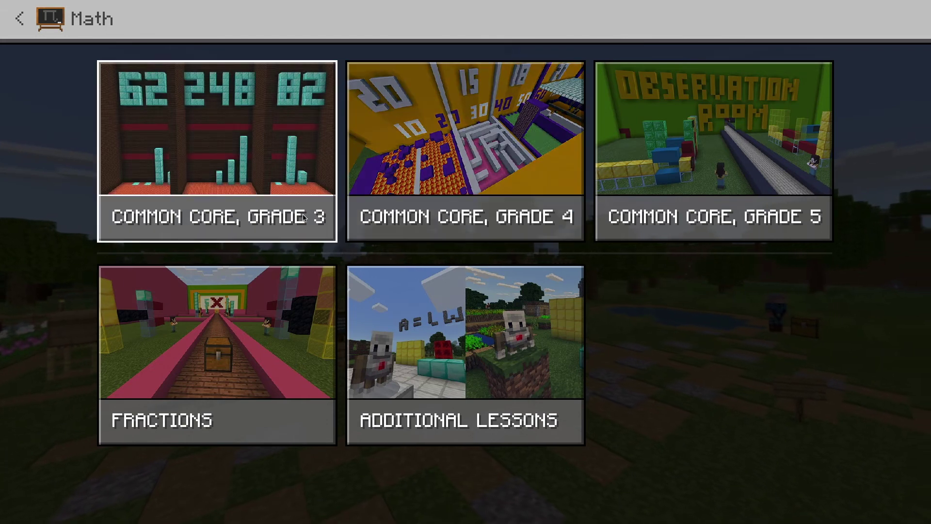
{"action": "left_click", "coordinate": [451, 415]}
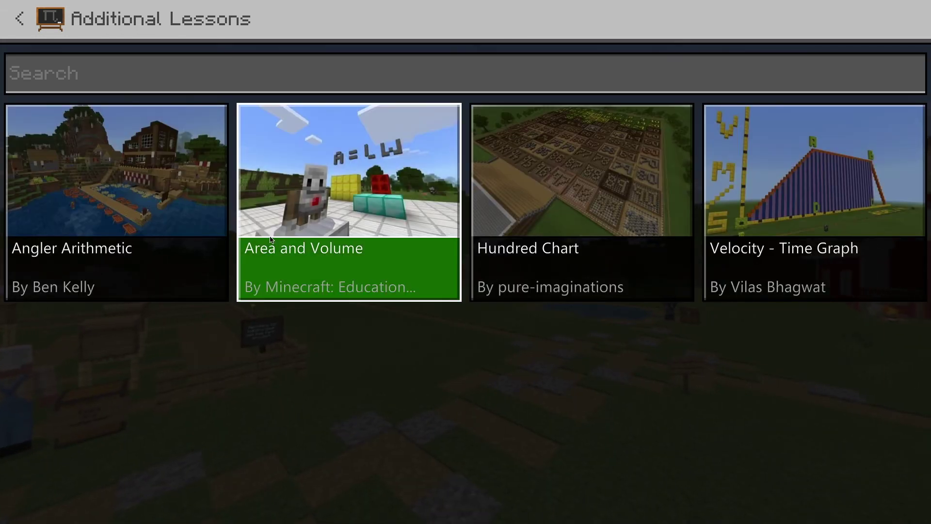
Back out of the lesson categories to the main title menu
{"action": "left_click", "coordinate": [14, 19]}
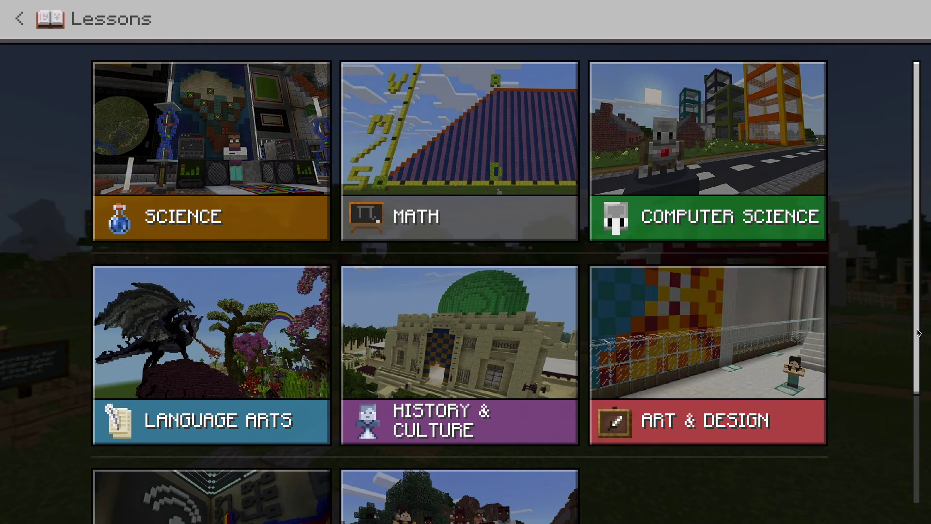
{"action": "scroll", "coordinate": [915, 383], "scroll_direction": "down", "scroll_amount": 1}
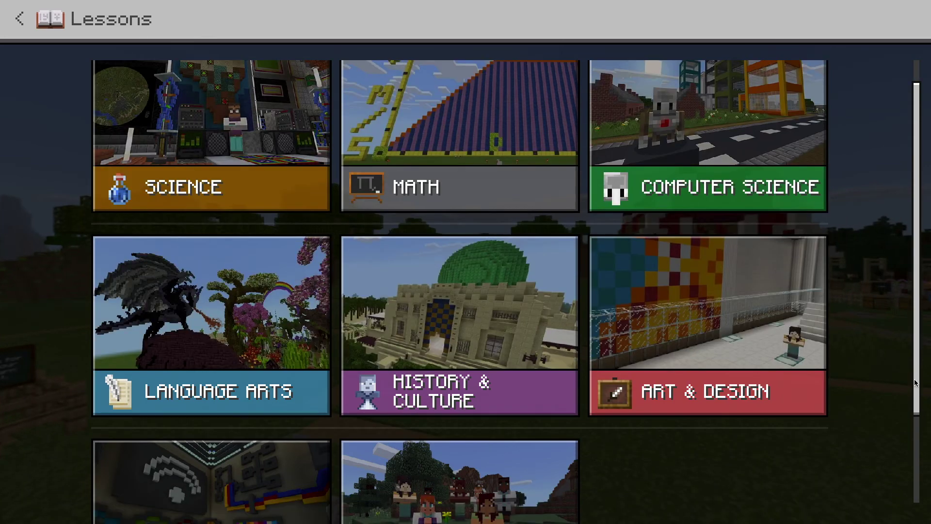
{"action": "left_click", "coordinate": [20, 19]}
{"action": "left_click", "coordinate": [19, 18]}
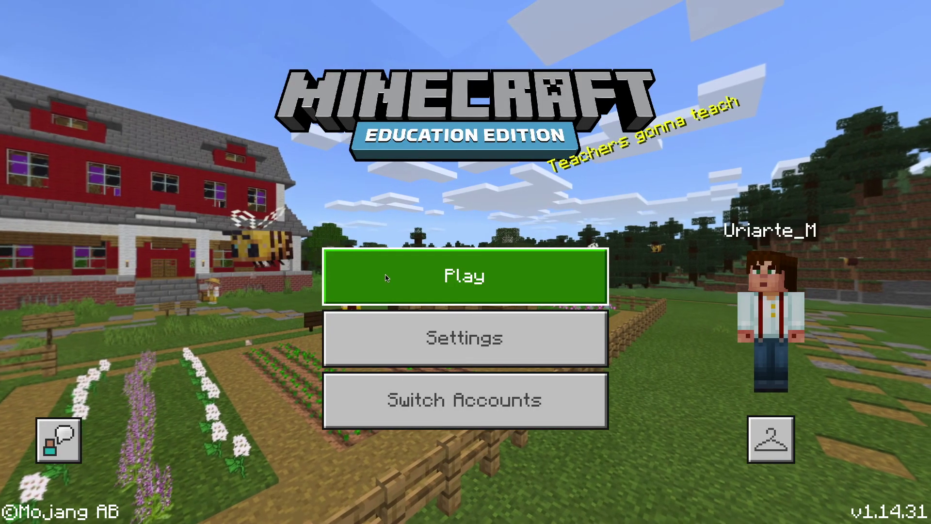
{"action": "left_click", "coordinate": [387, 276]}
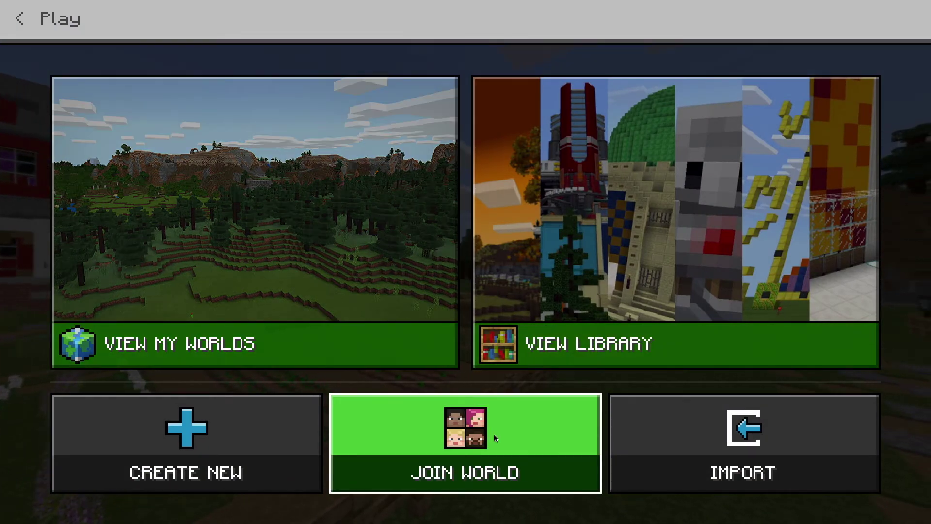
{"action": "left_click", "coordinate": [495, 437]}
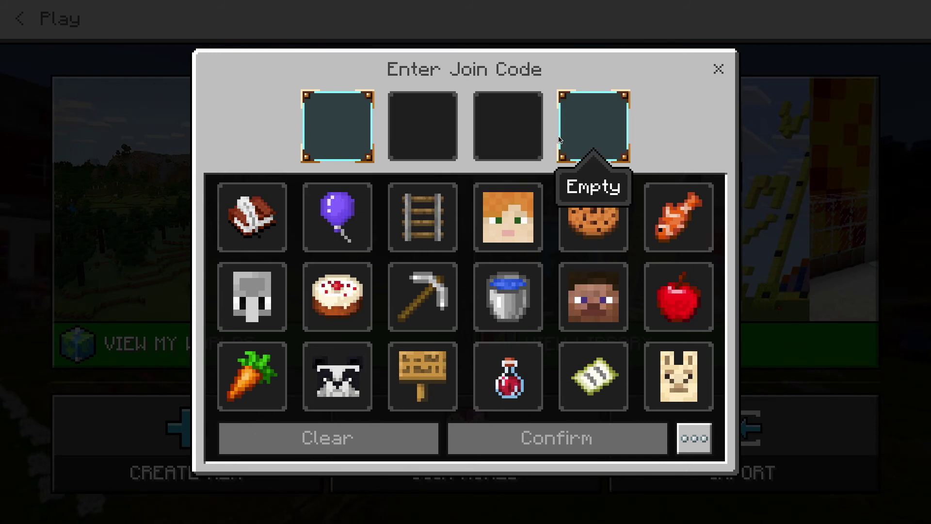
{"action": "left_click", "coordinate": [693, 438]}
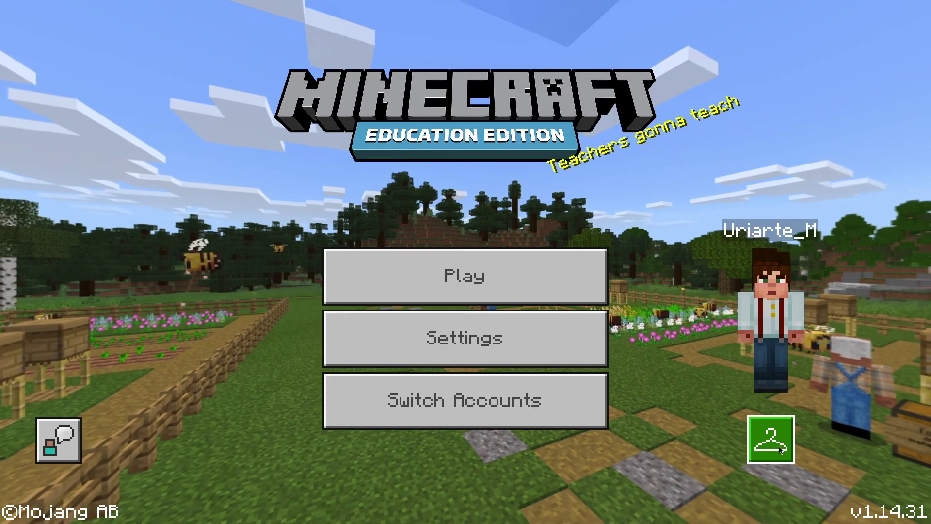
{"action": "left_click", "coordinate": [773, 437]}
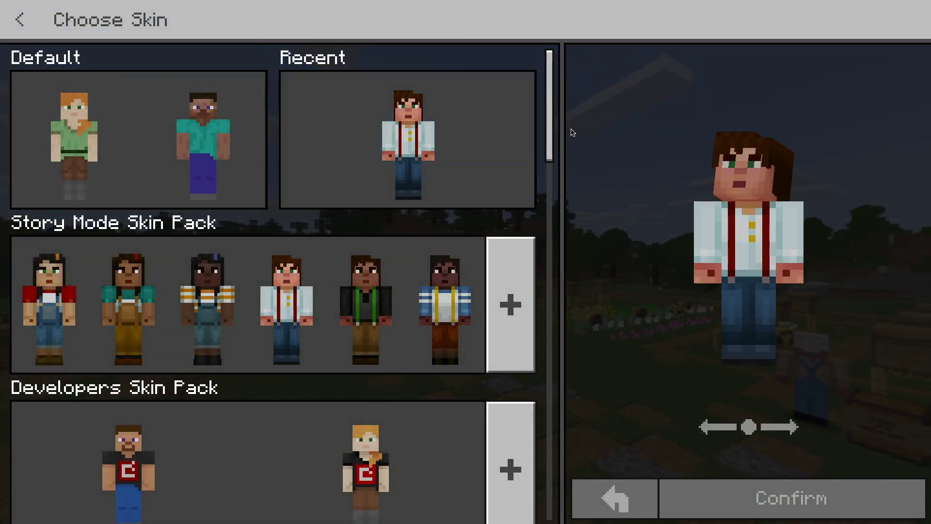
{"action": "left_click_drag", "start_coordinate": [547, 127], "coordinate": [520, 382]}
{"action": "scroll", "coordinate": [520, 382], "scroll_direction": "down", "scroll_amount": 5}
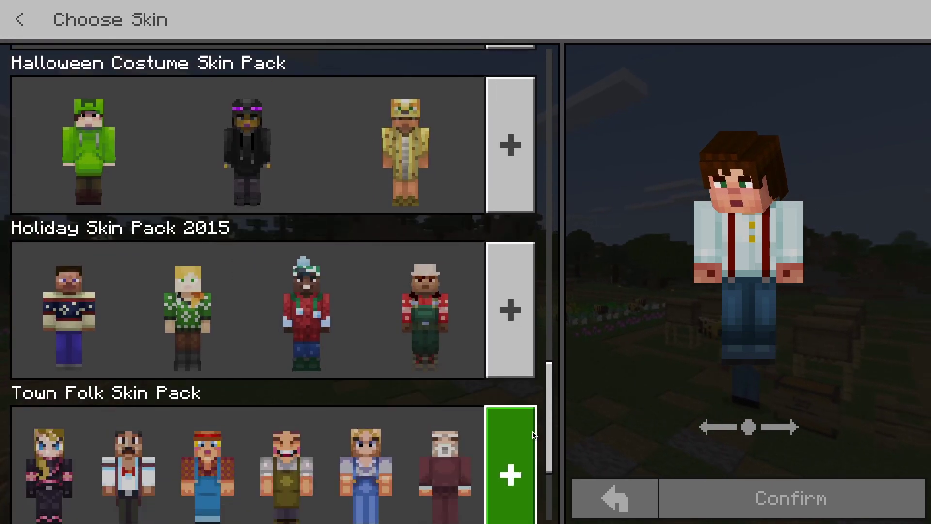
{"action": "left_click", "coordinate": [515, 332]}
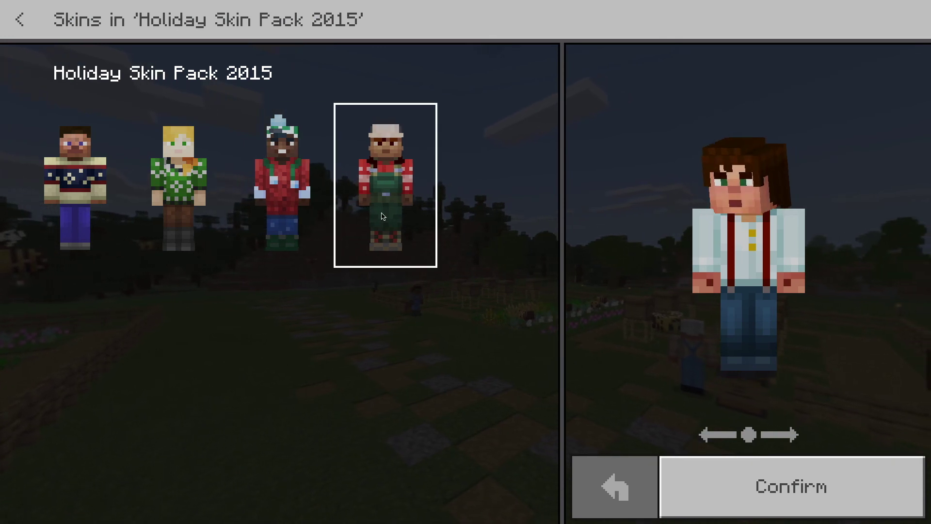
{"action": "left_click", "coordinate": [19, 21]}
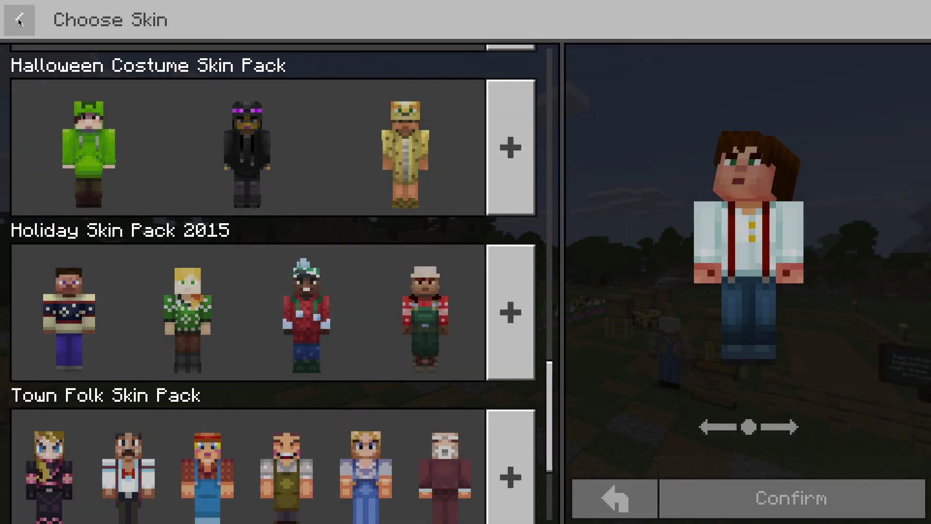
{"action": "scroll", "coordinate": [312, 363], "scroll_direction": "up", "scroll_amount": 2}
{"action": "scroll", "coordinate": [313, 363], "scroll_direction": "down", "scroll_amount": 3}
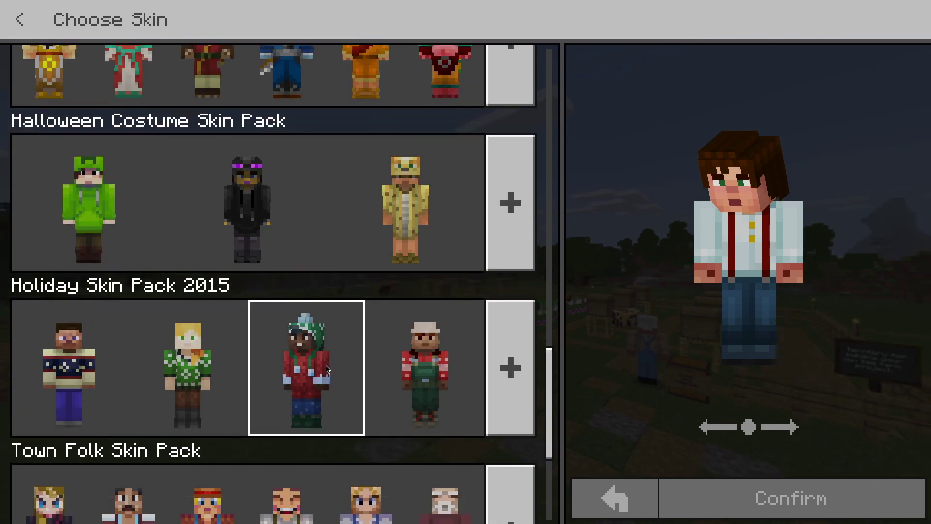
{"action": "left_click", "coordinate": [509, 449]}
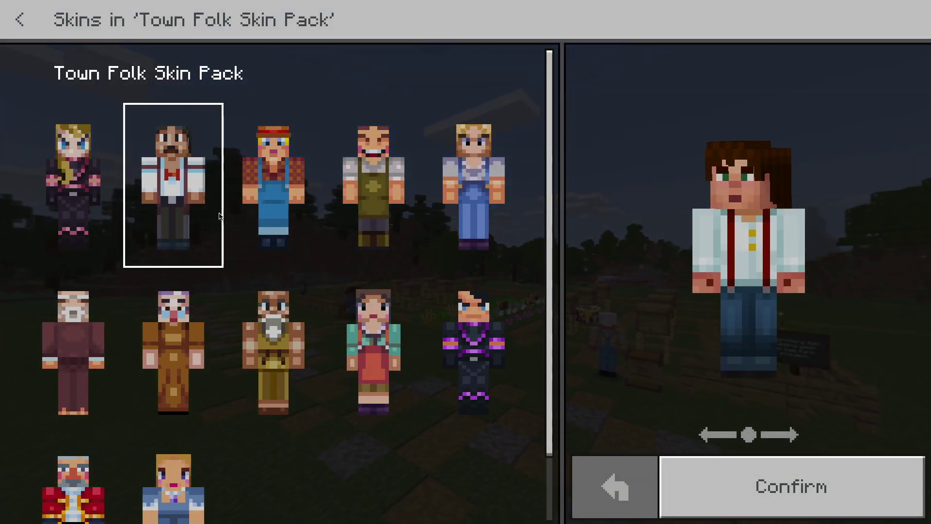
{"action": "left_click", "coordinate": [18, 20]}
{"action": "left_click", "coordinate": [13, 26]}
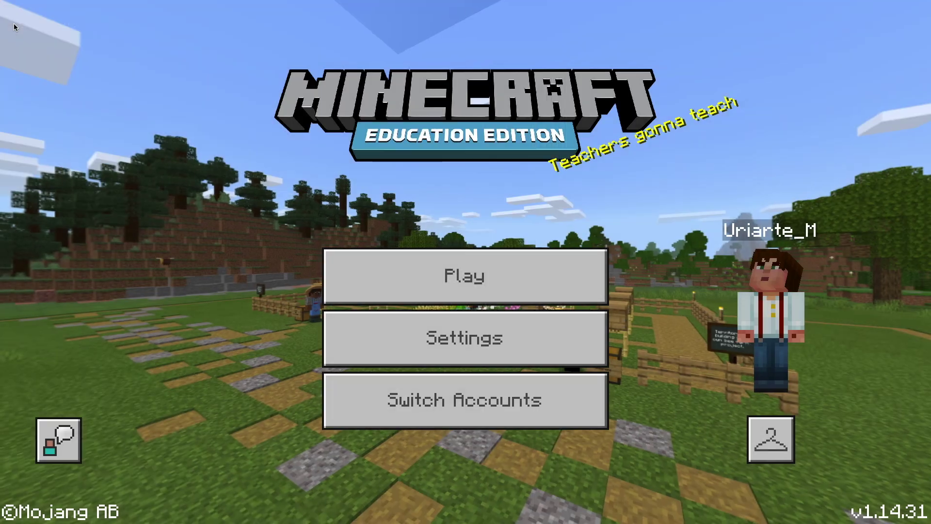